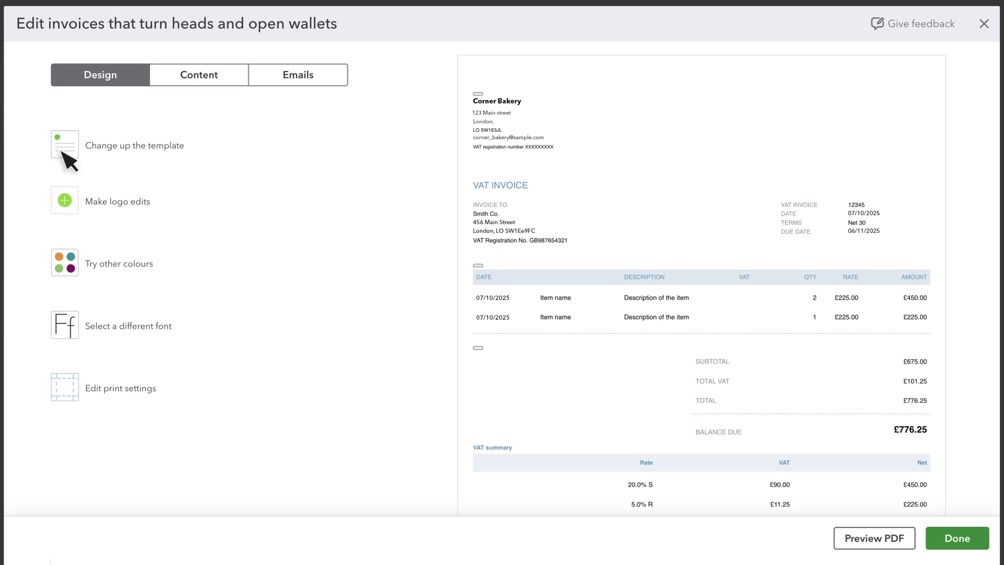
Try the Friendly and Bold invoice templates and return to the Airy new template.
{"action": "left_click", "coordinate": [62, 151]}
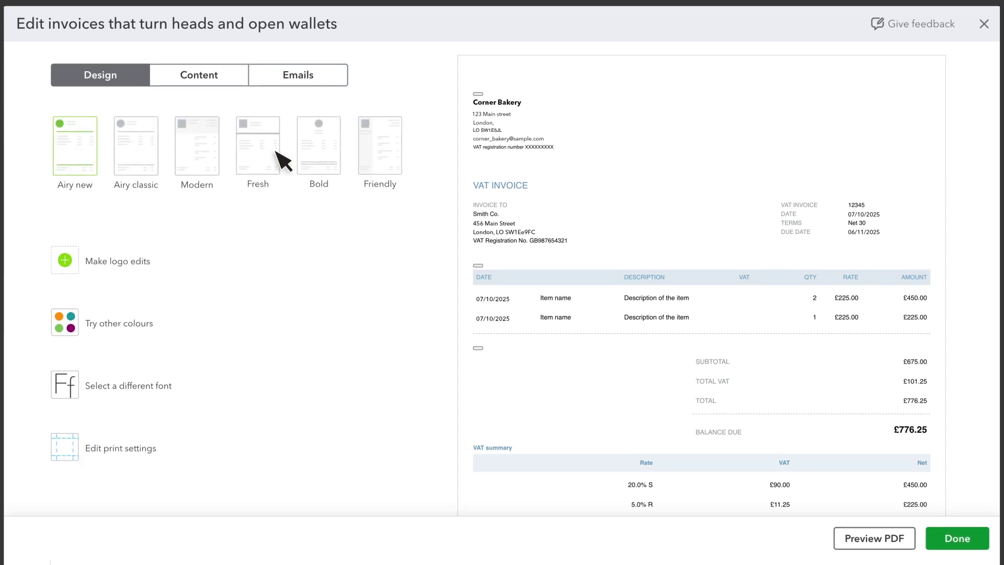
{"action": "left_click", "coordinate": [392, 161]}
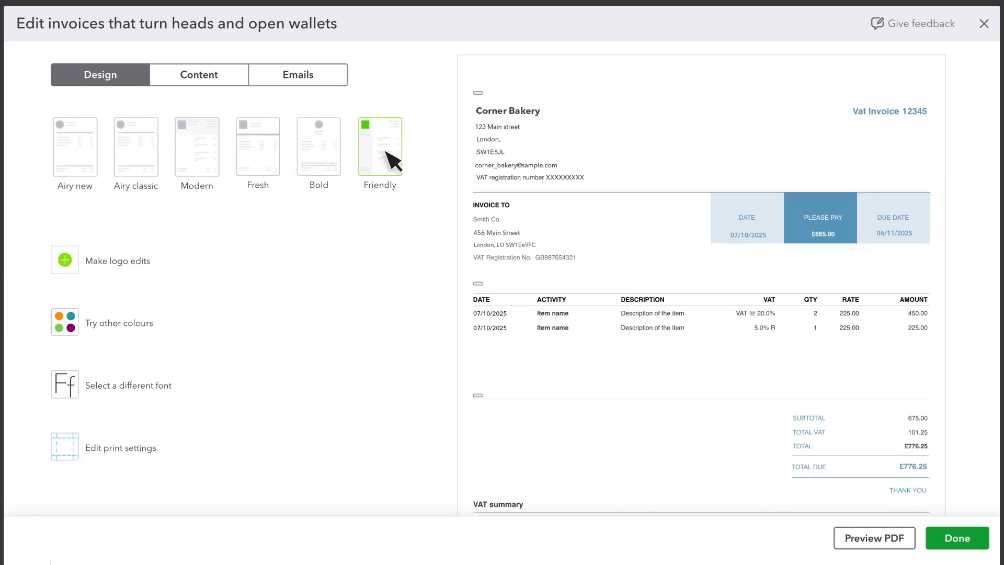
{"action": "left_click", "coordinate": [322, 153]}
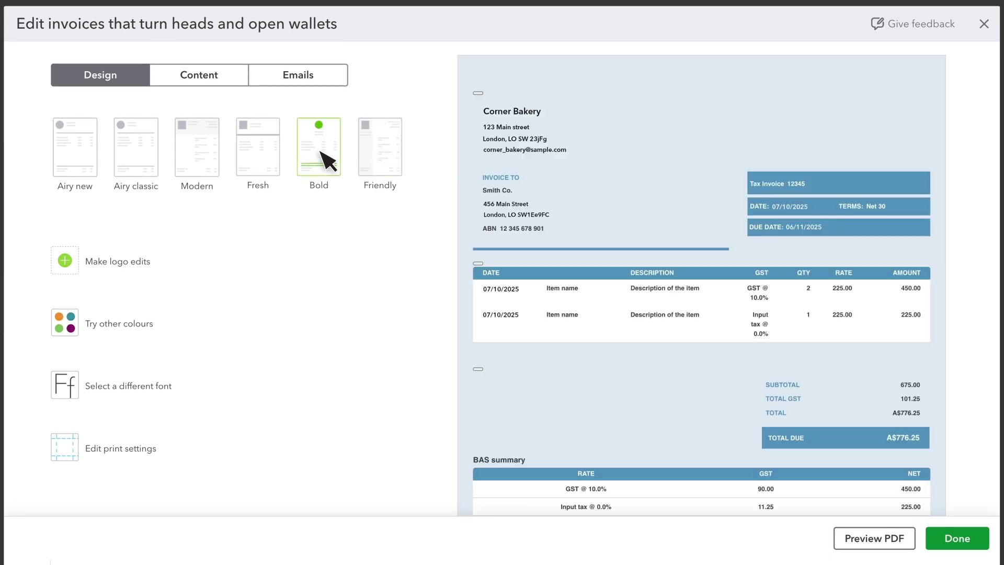
{"action": "left_click", "coordinate": [79, 158]}
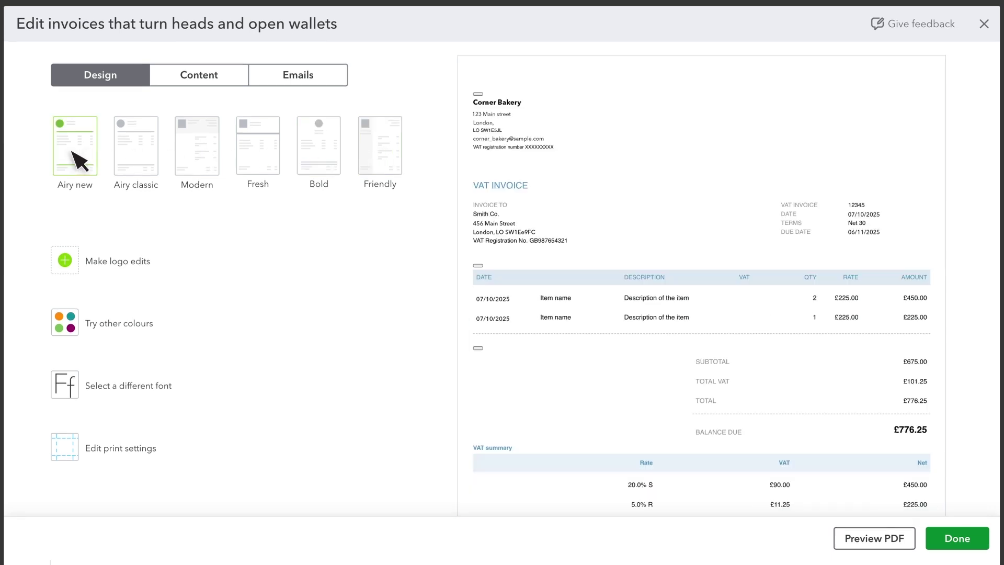
Add the image file Corner Bakery Logo.jpeg as the invoice logo.
{"action": "left_click", "coordinate": [72, 263]}
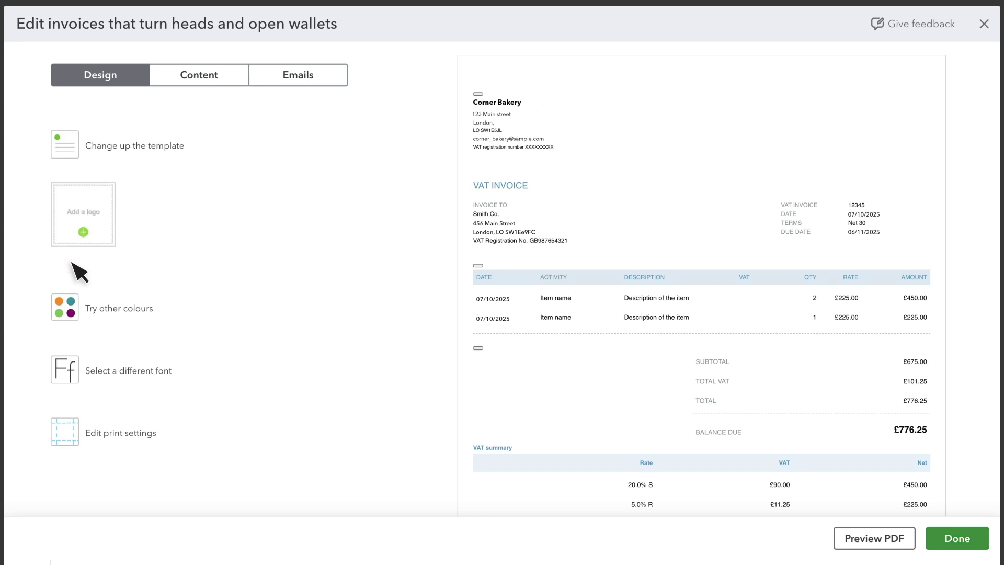
{"action": "left_click", "coordinate": [83, 231]}
{"action": "left_click", "coordinate": [383, 276]}
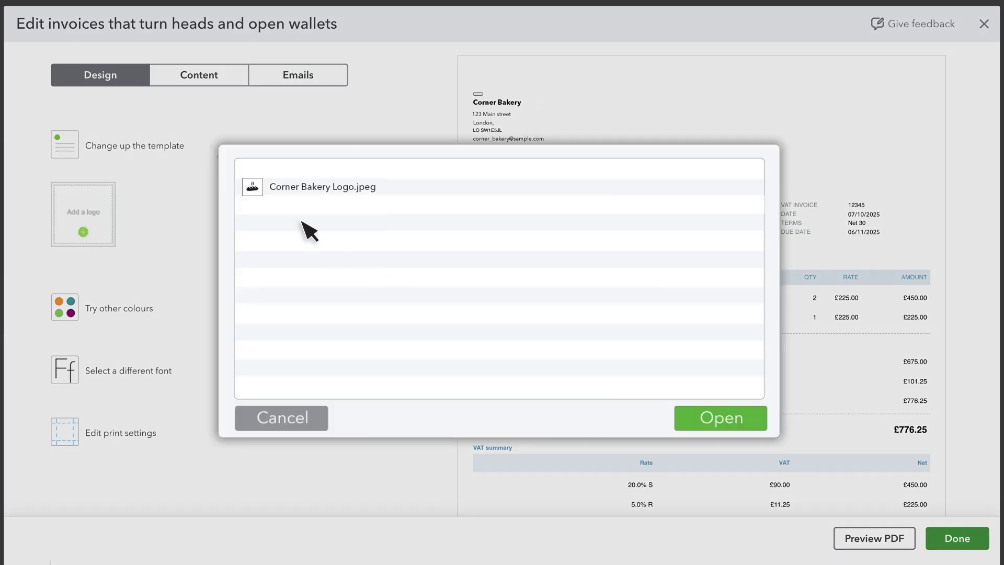
{"action": "left_click", "coordinate": [253, 192]}
{"action": "left_click", "coordinate": [724, 418]}
{"action": "left_click", "coordinate": [630, 351]}
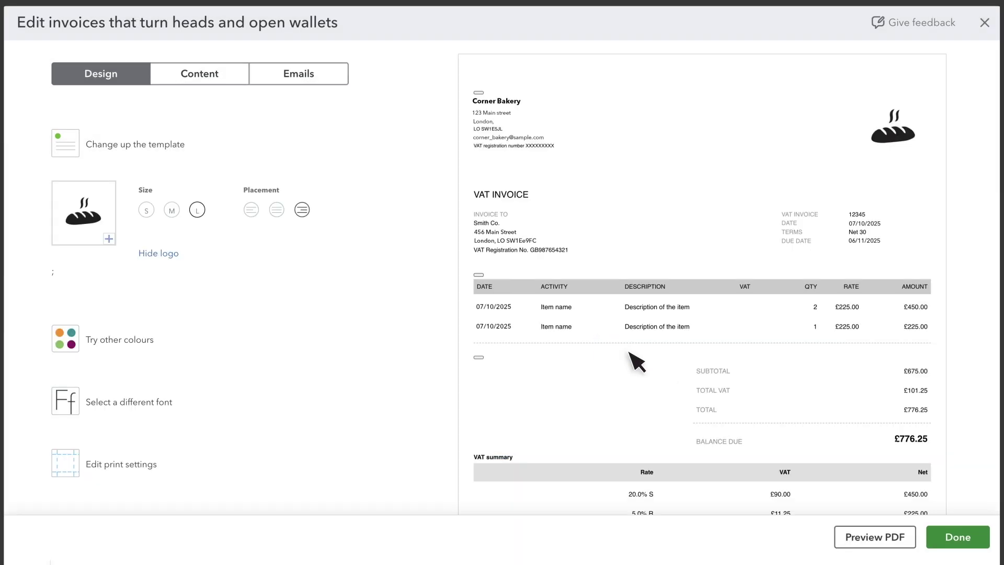
Set the invoice colour to dark teal #004254 and display the font and print margin settings.
{"action": "left_click", "coordinate": [67, 340]}
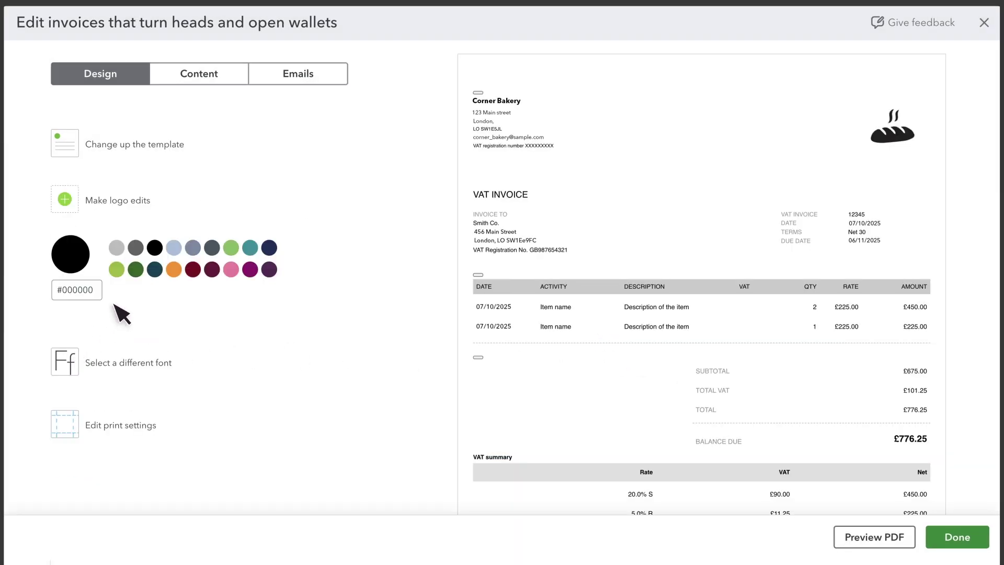
{"action": "left_click", "coordinate": [155, 269]}
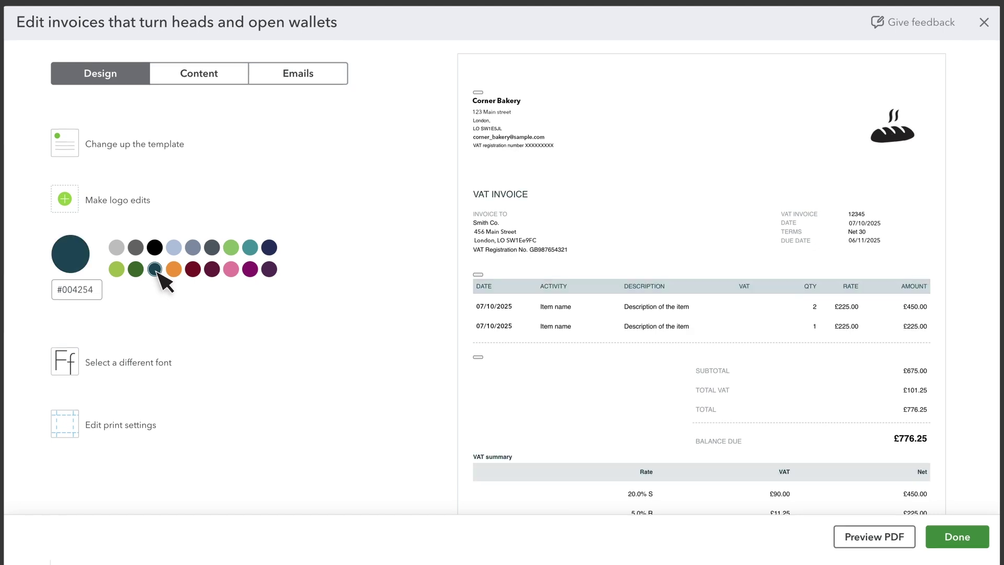
{"action": "left_click", "coordinate": [60, 366]}
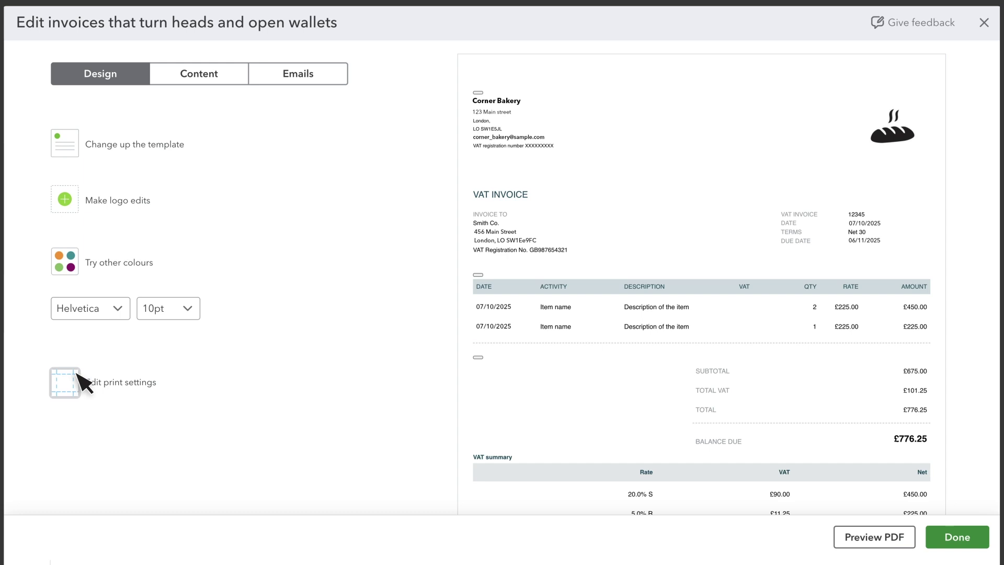
{"action": "left_click", "coordinate": [67, 386]}
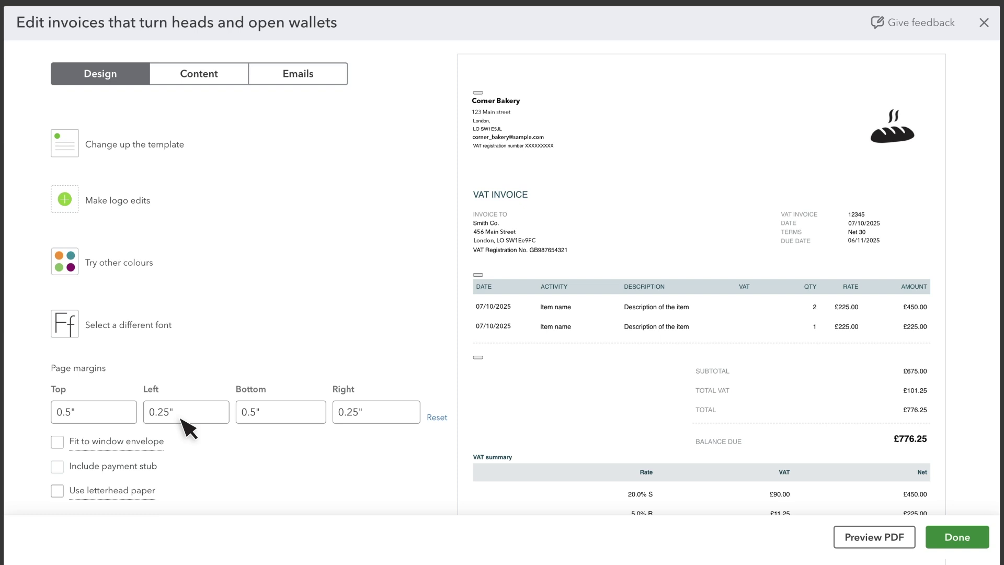
Open the invoice's header content for editing and switch the form names off and back on.
{"action": "left_click", "coordinate": [207, 78]}
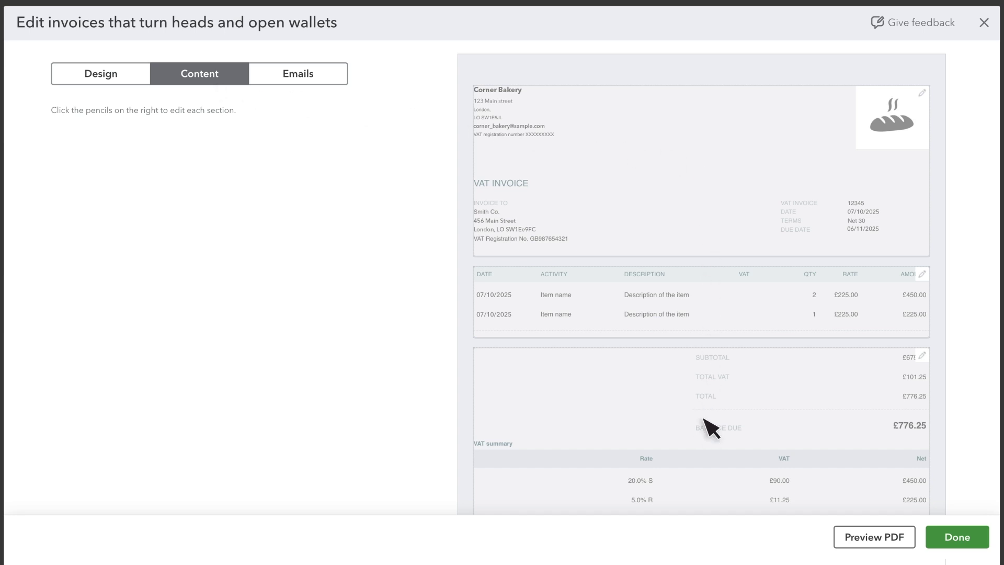
{"action": "left_click", "coordinate": [707, 159]}
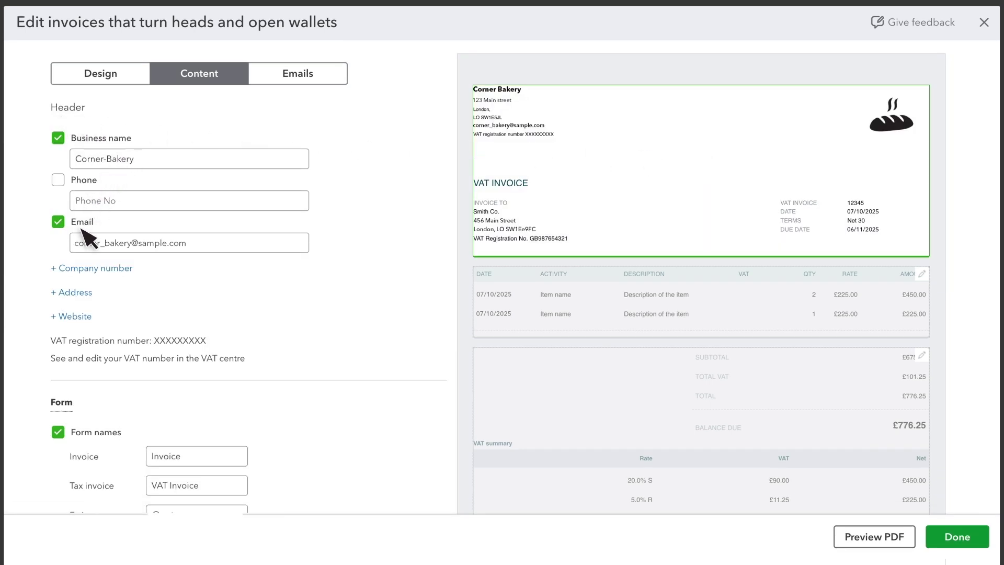
{"action": "scroll", "coordinate": [89, 272], "scroll_direction": "down", "scroll_amount": 1}
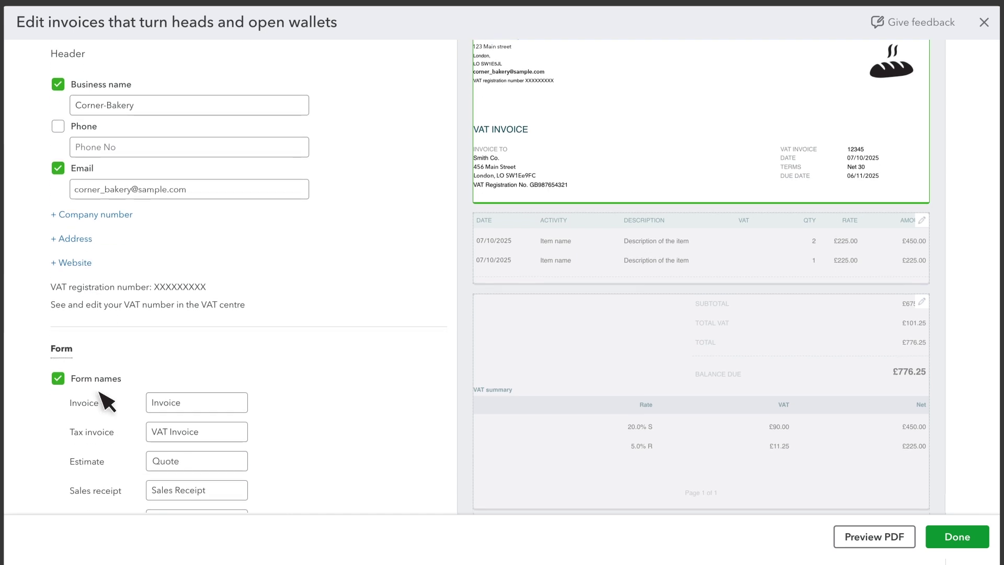
{"action": "left_click", "coordinate": [59, 379]}
{"action": "left_click", "coordinate": [59, 379]}
Set the form name used for estimates to "Estimate" and review the remaining header display options.
{"action": "left_click", "coordinate": [186, 460]}
{"action": "key", "text": "BackSpace"}
{"action": "key", "text": "BackSpace"}
{"action": "key", "text": "BackSpace"}
{"action": "key", "text": "BackSpace"}
{"action": "key", "text": "BackSpace"}
{"action": "type", "text": "Estimate"}
{"action": "scroll", "coordinate": [112, 352], "scroll_direction": "down", "scroll_amount": 5}
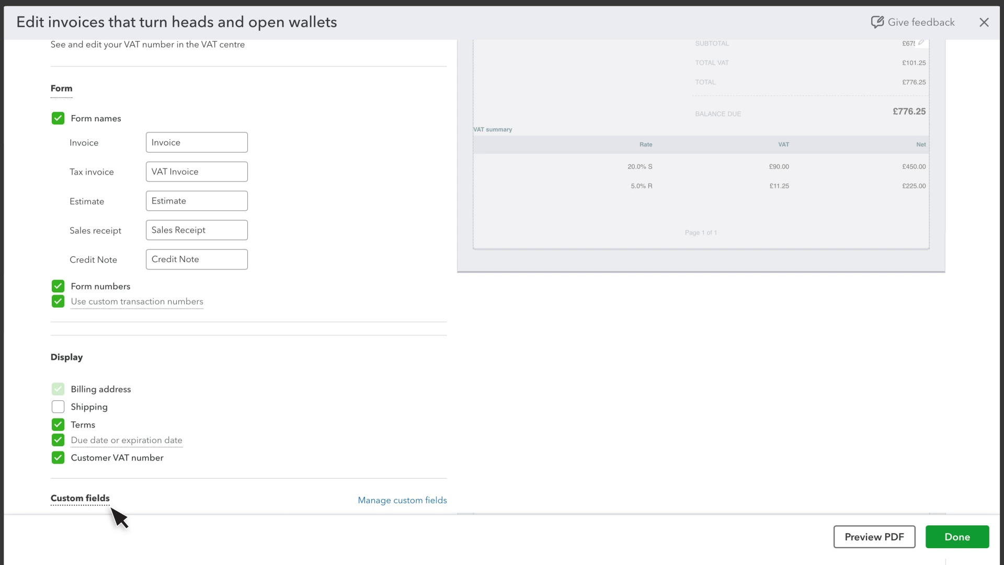
{"action": "scroll", "coordinate": [123, 506], "scroll_direction": "up", "scroll_amount": 10}
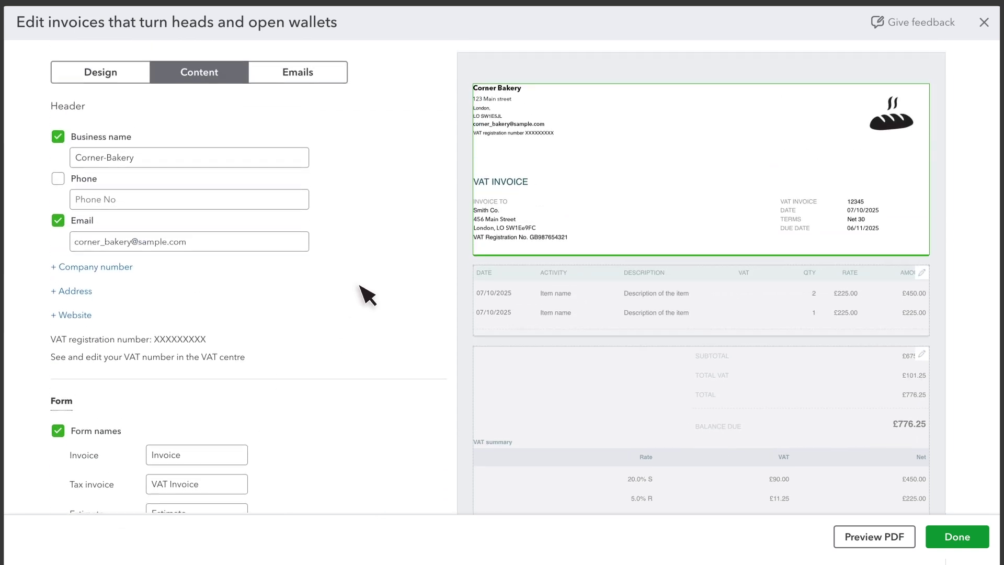
Show the account summary on the invoice and move the Amount column directly above Description in the activity table's column list.
{"action": "left_click", "coordinate": [732, 294]}
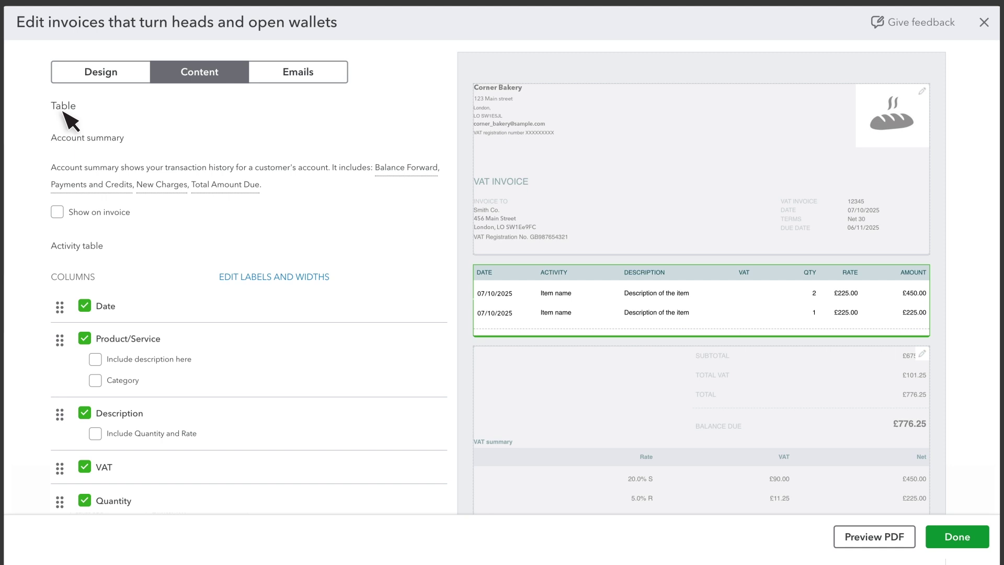
{"action": "left_click", "coordinate": [57, 213]}
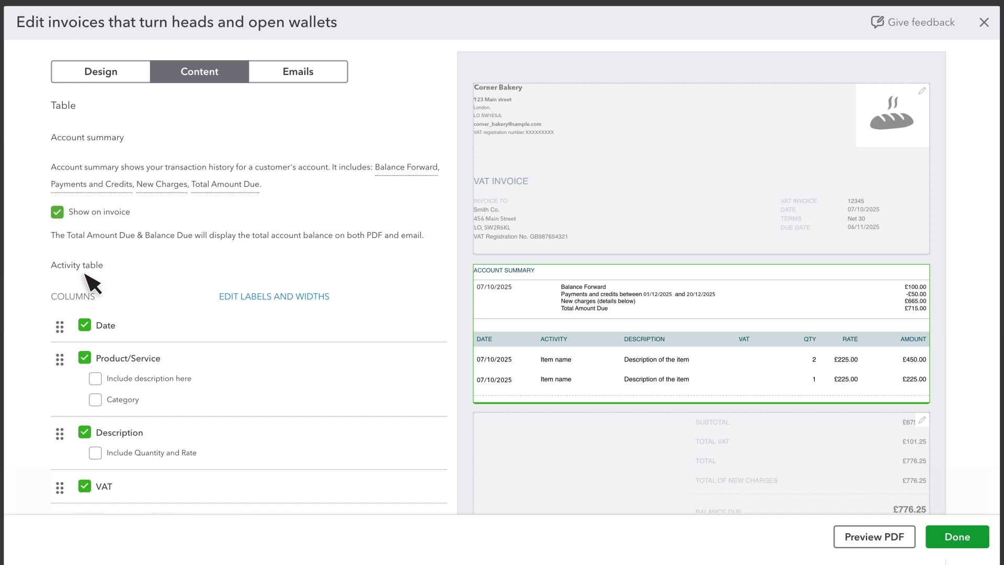
{"action": "scroll", "coordinate": [93, 283], "scroll_direction": "down", "scroll_amount": 3}
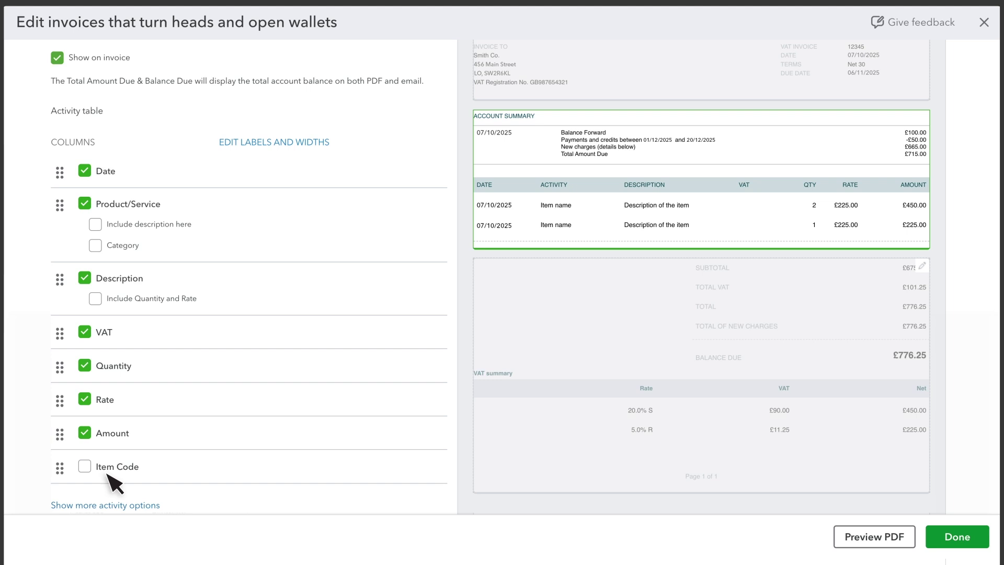
{"action": "left_click", "coordinate": [85, 277]}
{"action": "left_click", "coordinate": [86, 278]}
{"action": "left_click_drag", "start_coordinate": [62, 391], "coordinate": [63, 285]}
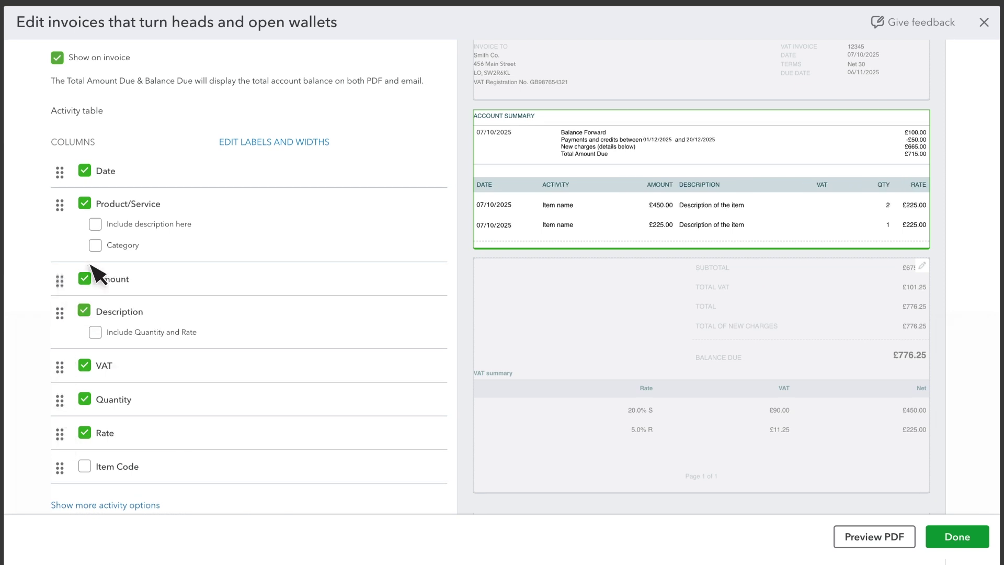
Change the Product/Service column's label in the activity table to "Product/Service".
{"action": "left_click", "coordinate": [272, 143]}
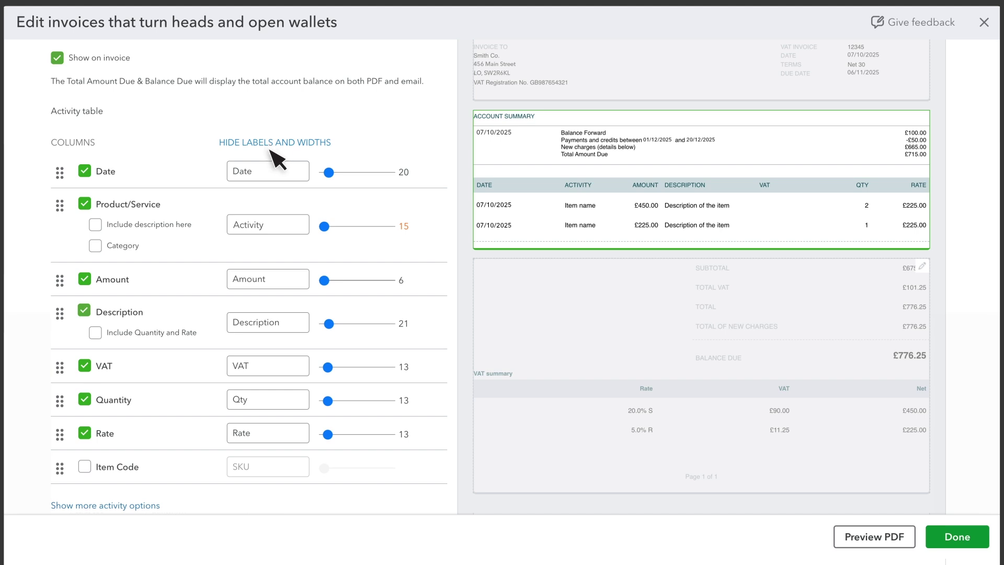
{"action": "double_click", "coordinate": [257, 231]}
{"action": "type", "text": "Aroduct/Service"}
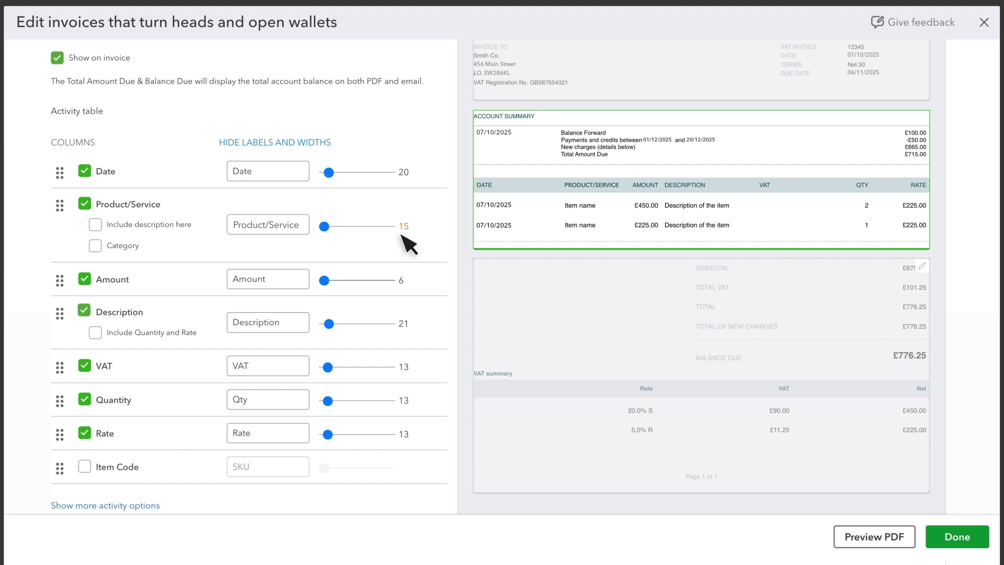
{"action": "left_click", "coordinate": [295, 144]}
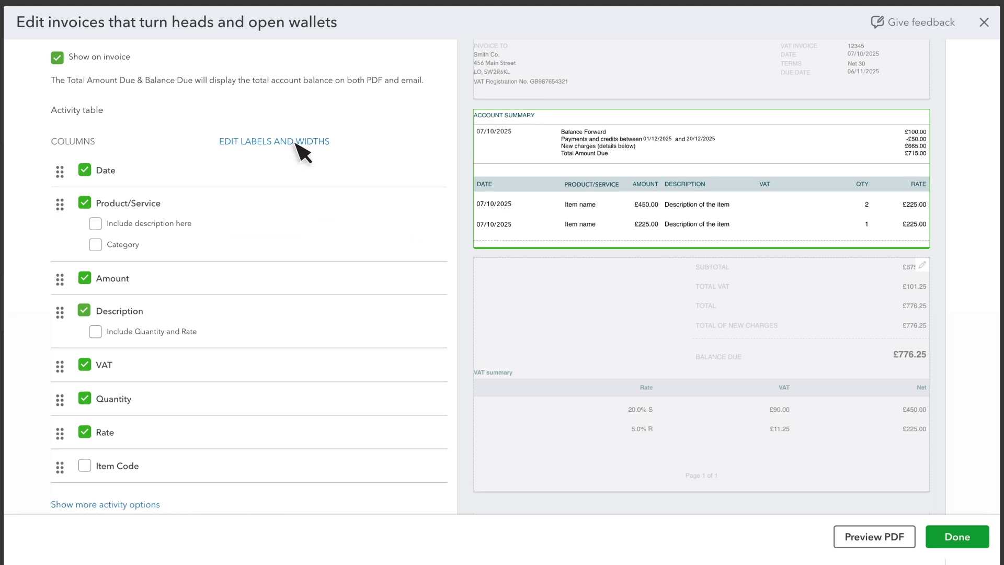
Examine the additional activity table options and the invoice's footer content settings.
{"action": "left_click", "coordinate": [130, 509]}
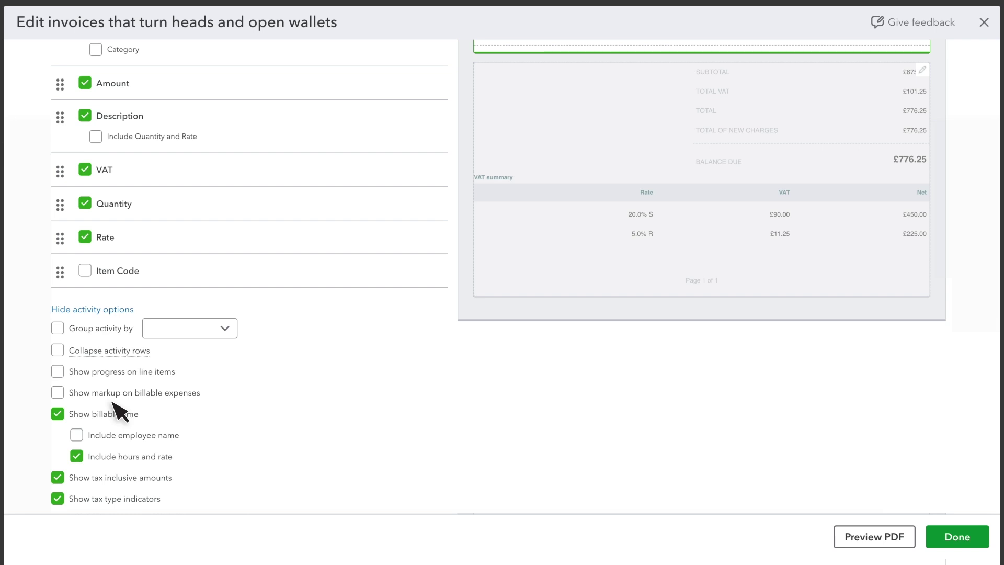
{"action": "scroll", "coordinate": [118, 411], "scroll_direction": "up", "scroll_amount": 5}
{"action": "left_click", "coordinate": [681, 386]}
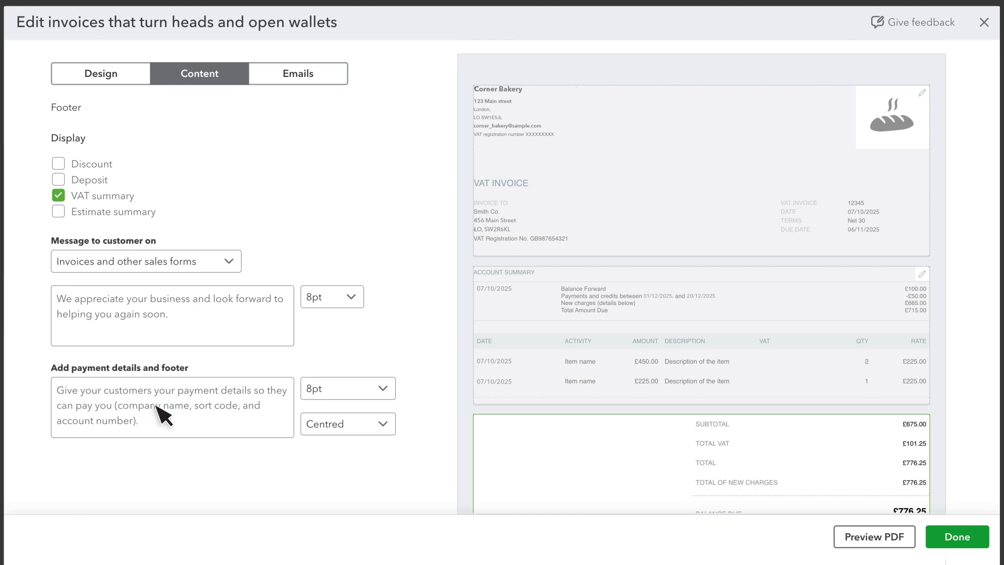
Turn on the PDF attachment for invoice emails and review the standard email's subject, greeting and message.
{"action": "left_click", "coordinate": [306, 83]}
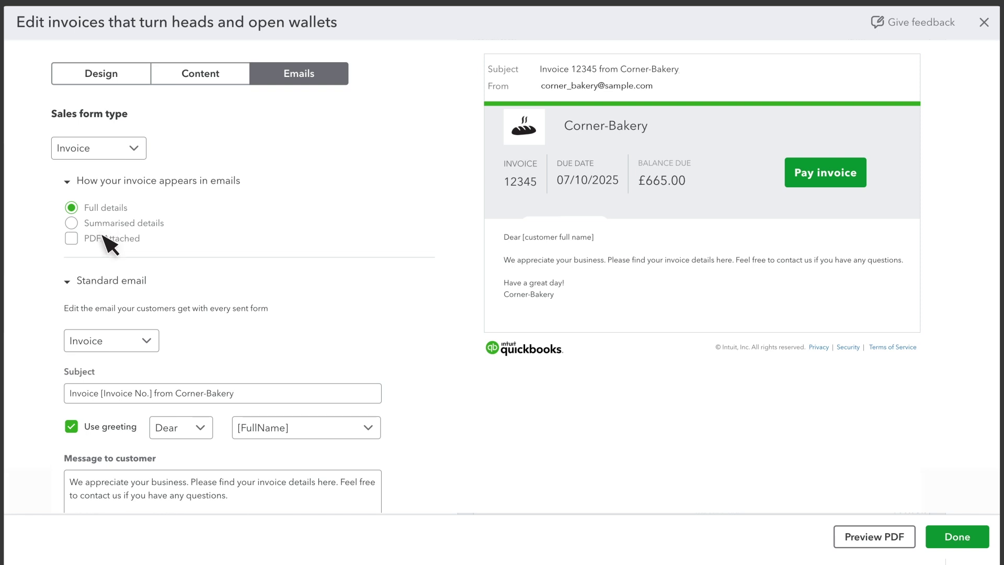
{"action": "left_click", "coordinate": [72, 238]}
{"action": "scroll", "coordinate": [206, 343], "scroll_direction": "down", "scroll_amount": 3}
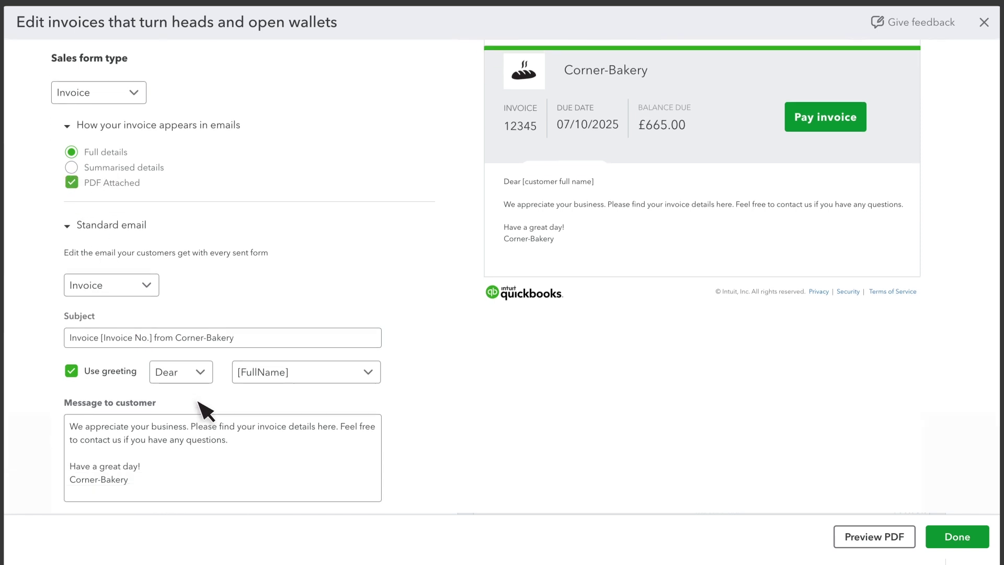